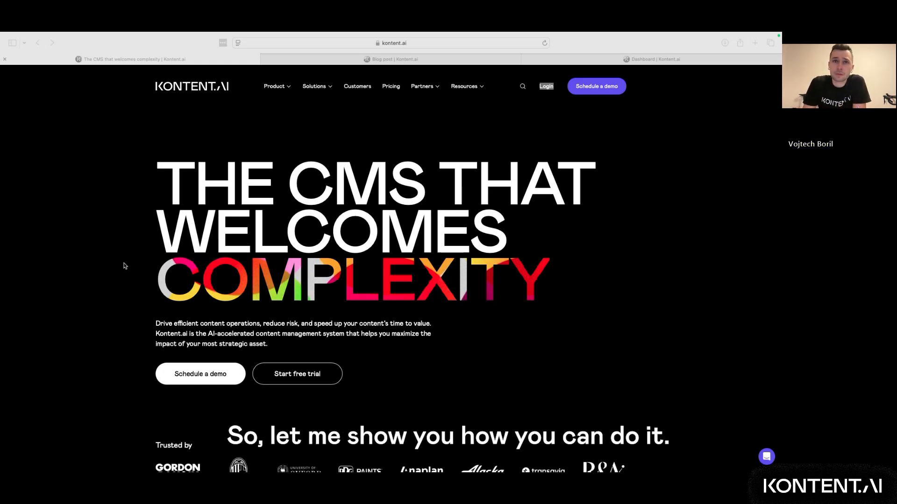
# Examine the Healthcare compliance guidelines set up for content review in the Blog post content type, including the gender-neutral language rule.
pyautogui.click(333, 224)
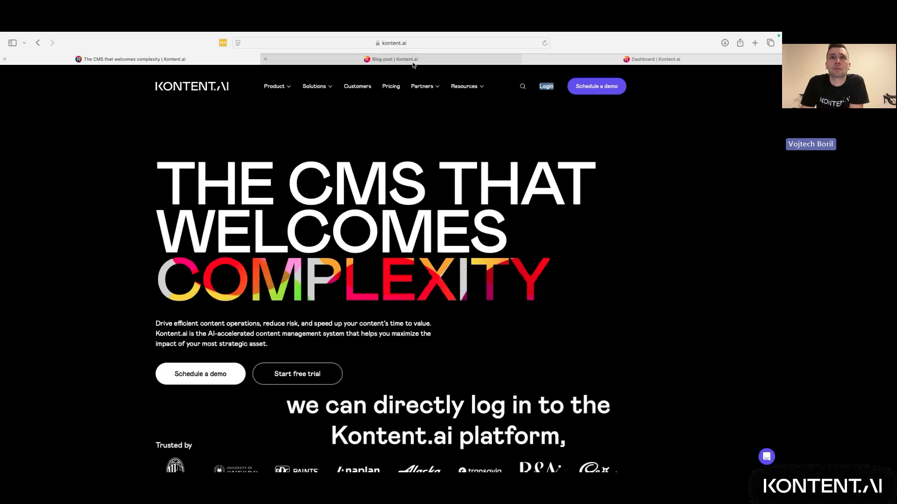
pyautogui.moveTo(413, 66)
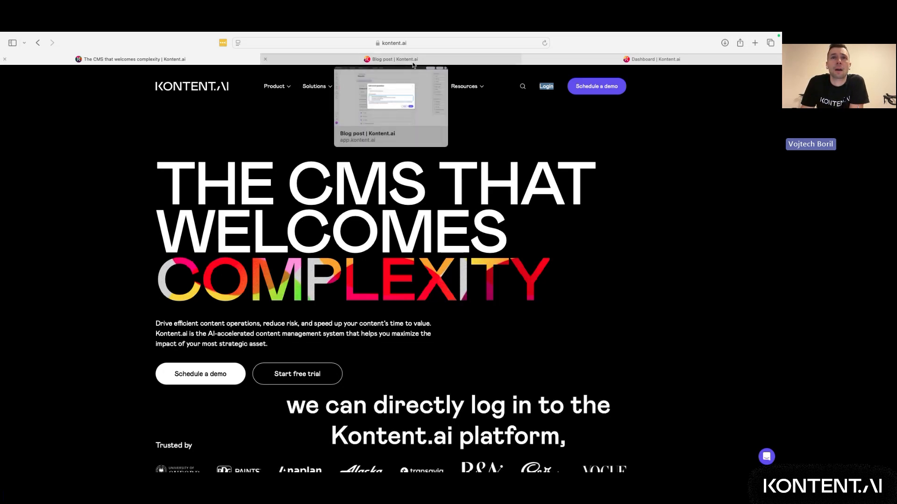
pyautogui.click(412, 65)
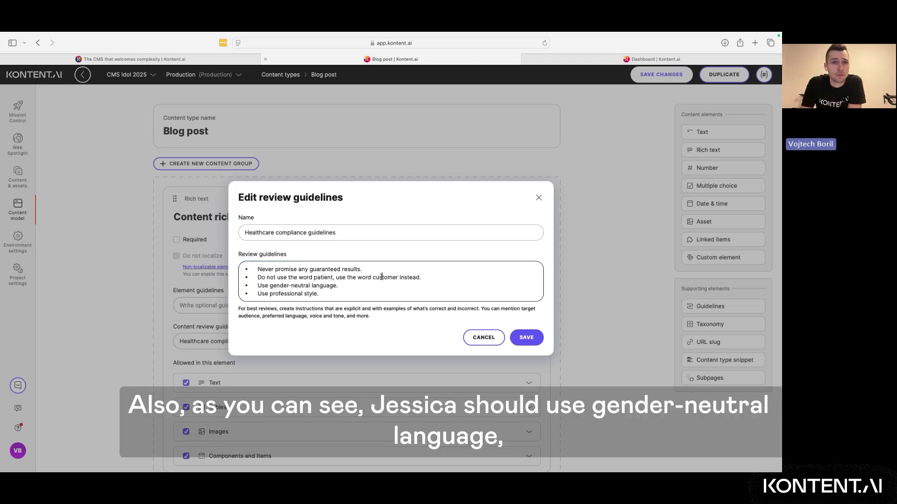
pyautogui.moveTo(342, 286); pyautogui.dragTo(257, 286)
pyautogui.click(283, 287)
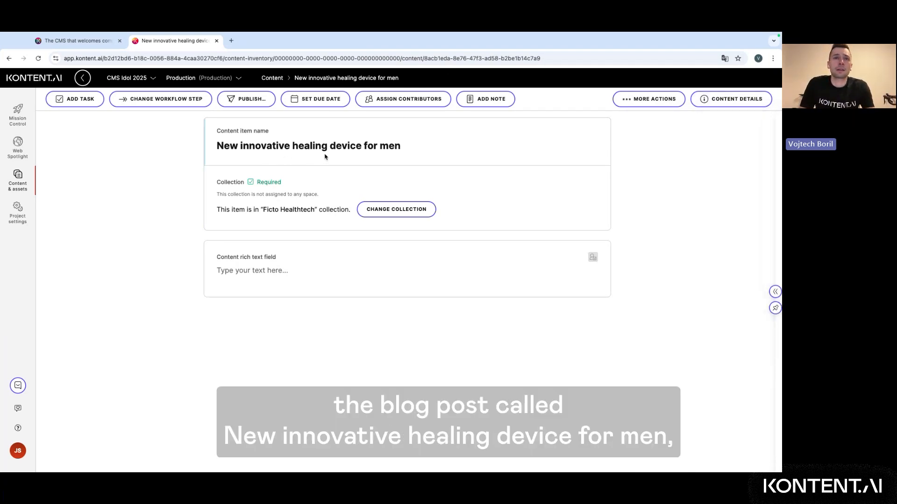
# Write the rich text body: a new device that "removes any pain with 100% guarantee", groundbreaking innovation for "our patients", and "Every man can feel the difference immediately.".
pyautogui.click(264, 275)
pyautogui.write('We have just launched a new device that removes any pain with 100% guarantee. It brings a groundbreaking innovation to our patients. Every man can feel the difference immediately.')
pyautogui.click(331, 332)
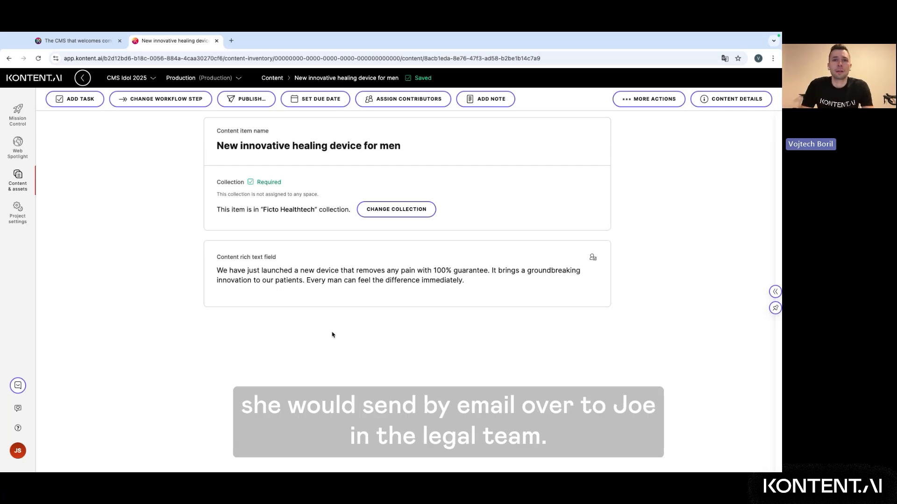
# Run the AI content review on the rich text field using the Healthcare compliance guidelines.
pyautogui.click(592, 258)
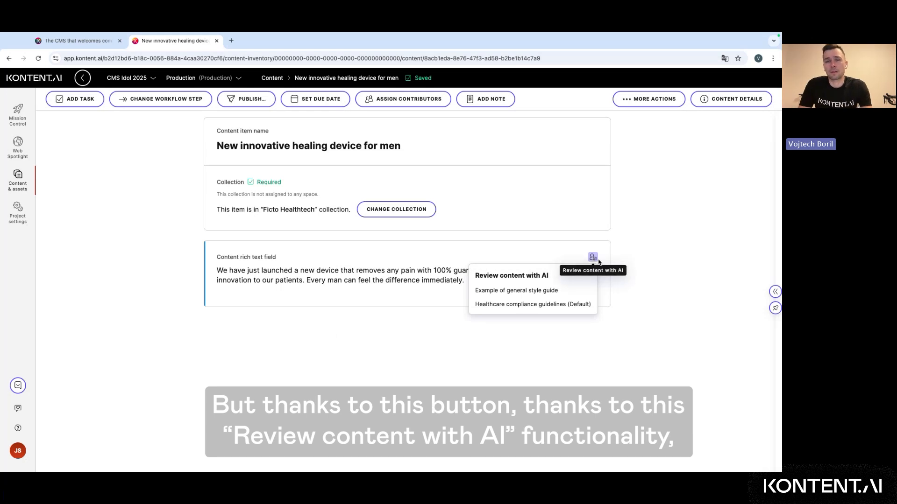
pyautogui.click(531, 307)
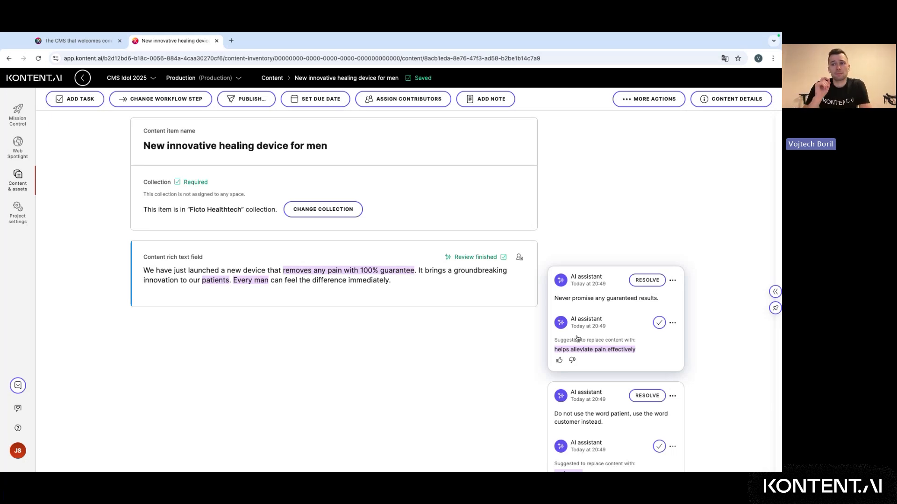
# Accept the AI suggestions replacing the pain guarantee with "helps alleviate pain effectively" and "patients" with "customers".
pyautogui.click(577, 339)
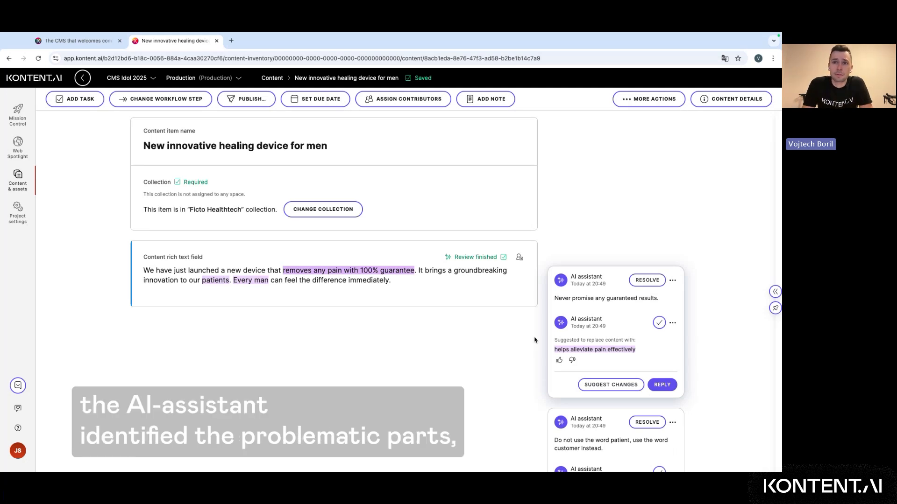
pyautogui.scroll(-1, 534, 340)
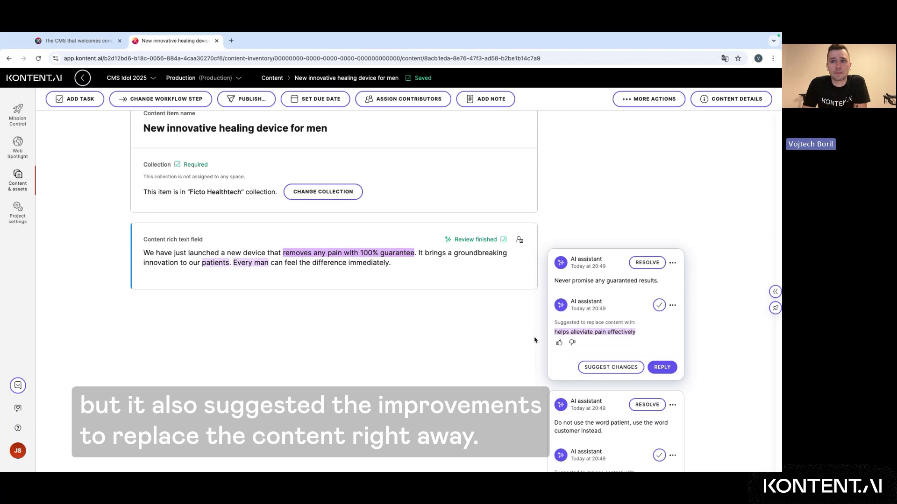
pyautogui.scroll(-1, 534, 340)
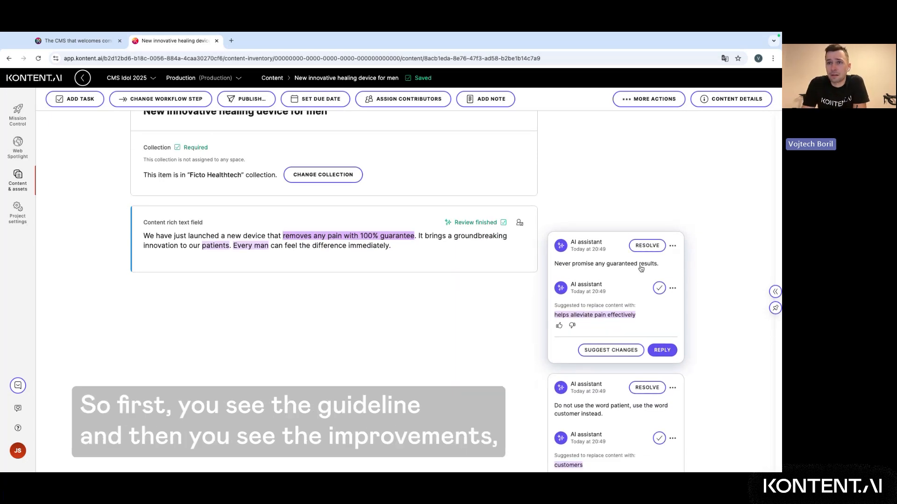
pyautogui.scroll(-1, 617, 309)
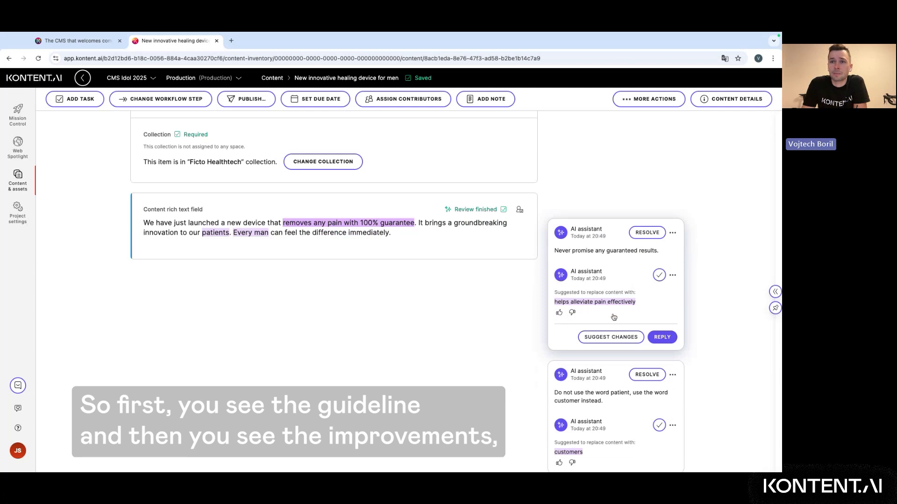
pyautogui.click(657, 277)
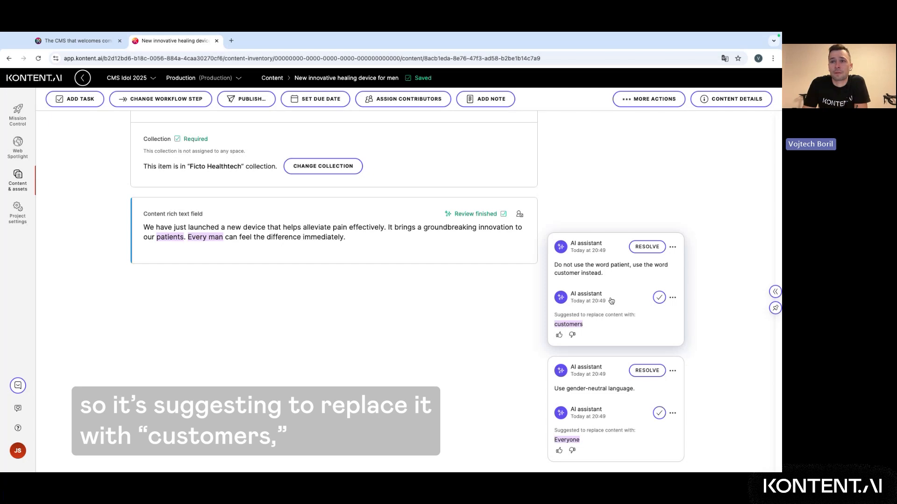
pyautogui.click(659, 298)
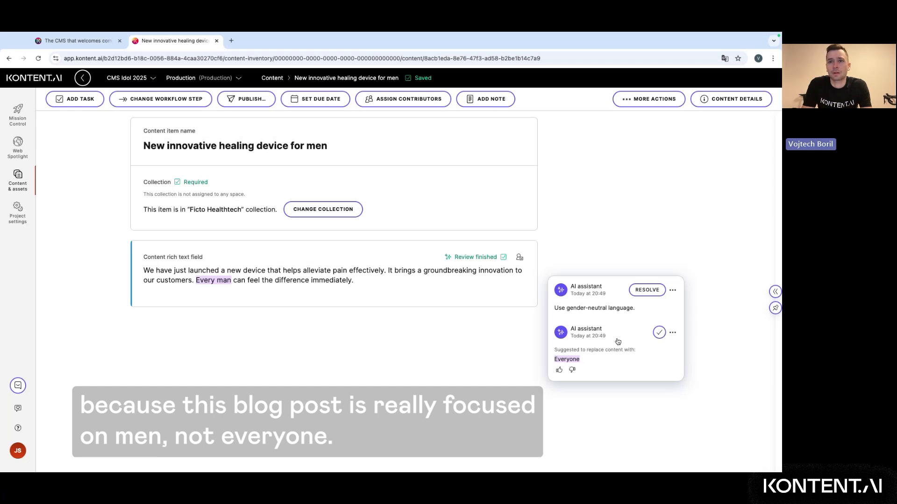
# Reply to the gender-neutral language comment, mentioning the legal team colleague with "make an exception, pls", and send it.
pyautogui.click(648, 352)
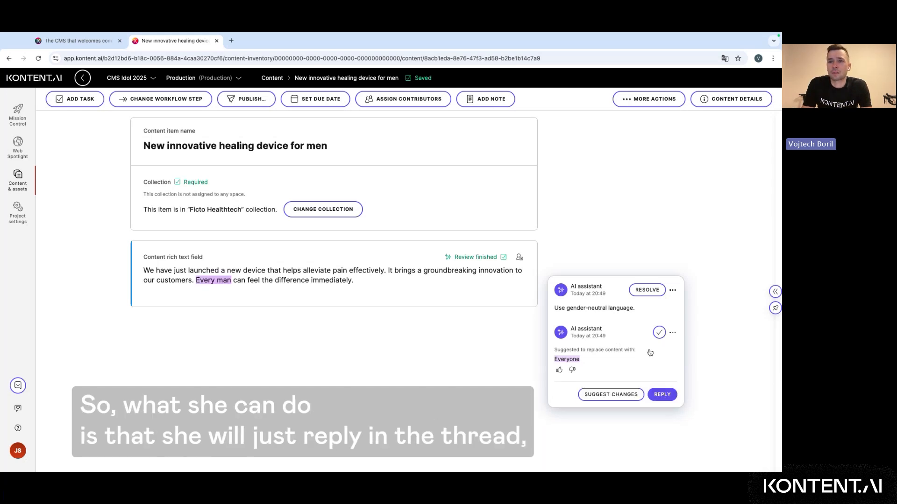
pyautogui.click(661, 394)
pyautogui.write('@Jo')
pyautogui.click(593, 414)
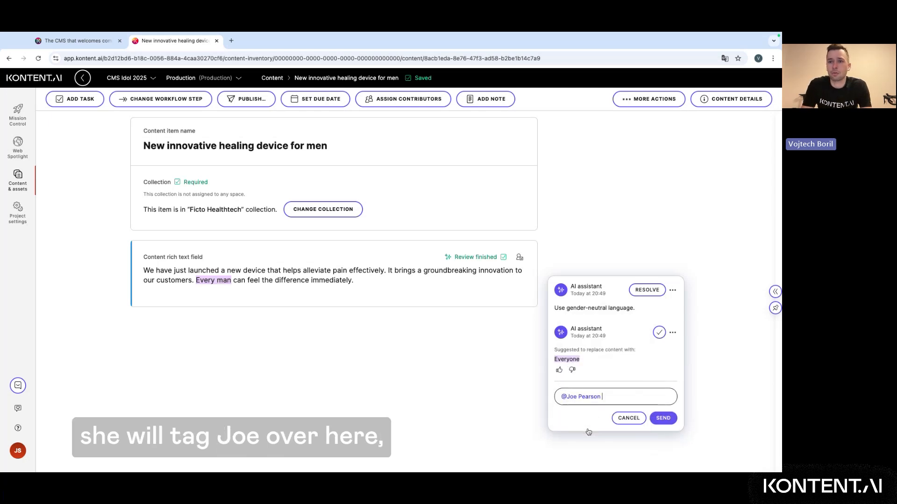
pyautogui.write('make an exception, pls')
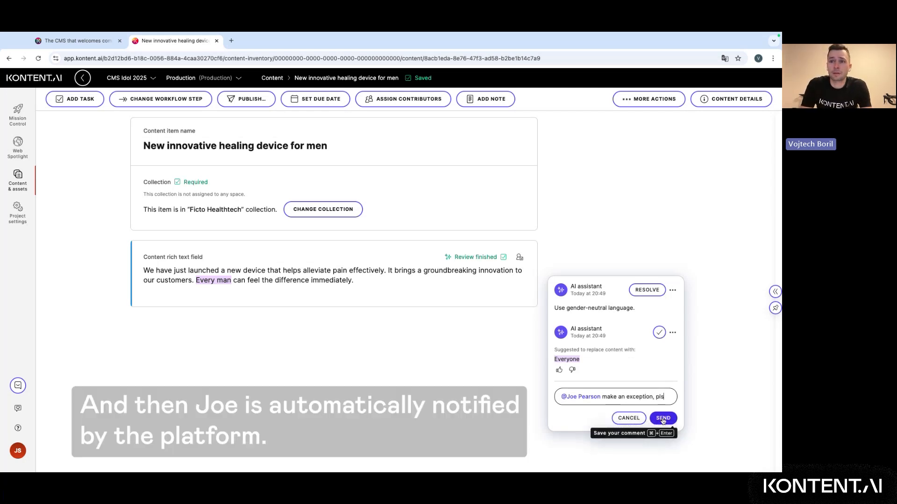
pyautogui.click(663, 418)
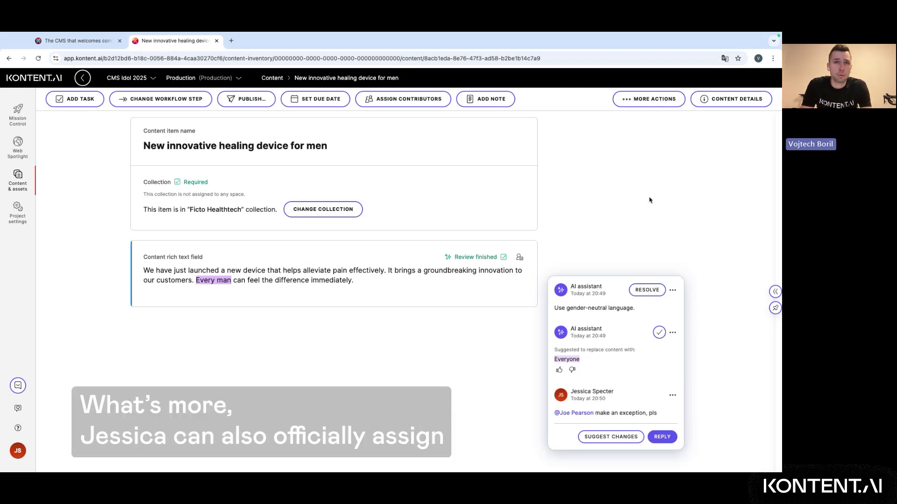
# Move the blog post to the Legal Approval workflow step, assigned to the legal colleague and due Jan 22, 2025, 16:00.
pyautogui.click(727, 102)
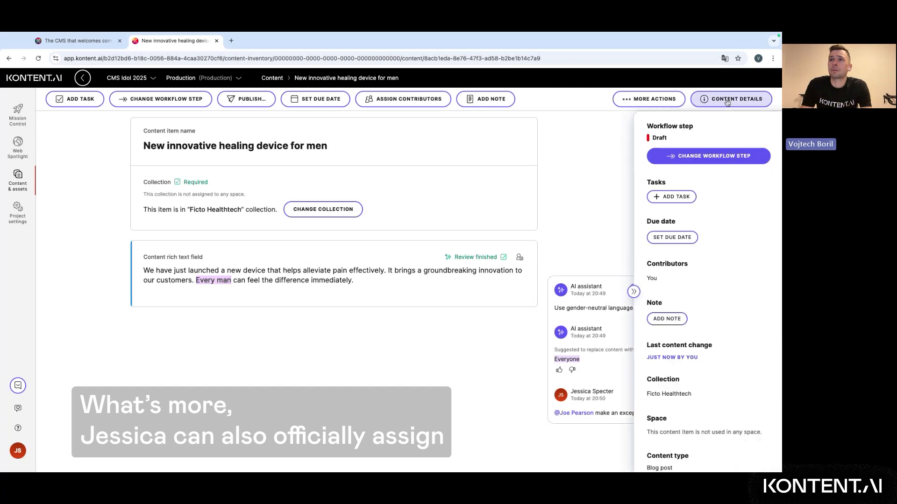
pyautogui.click(707, 156)
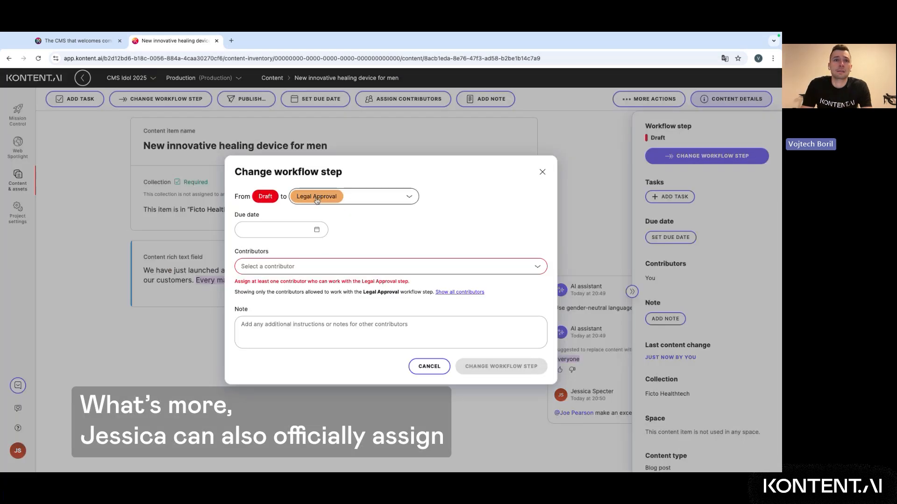
pyautogui.click(310, 266)
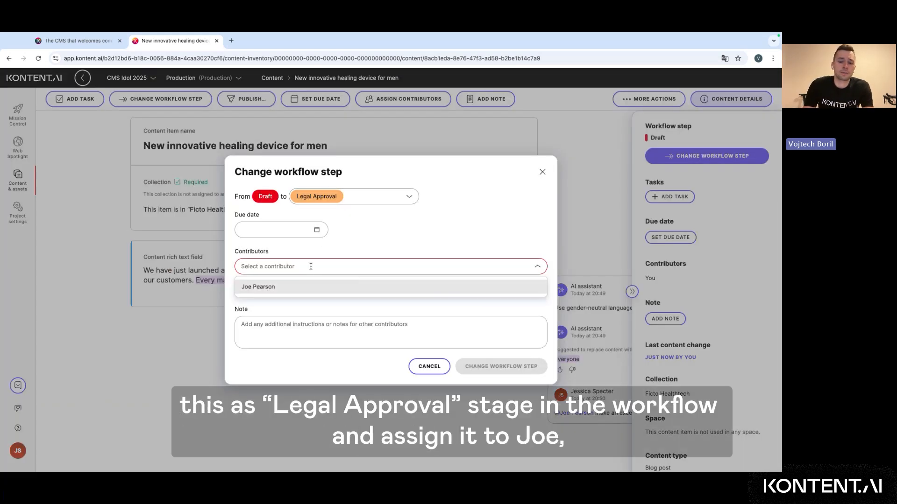
pyautogui.click(279, 288)
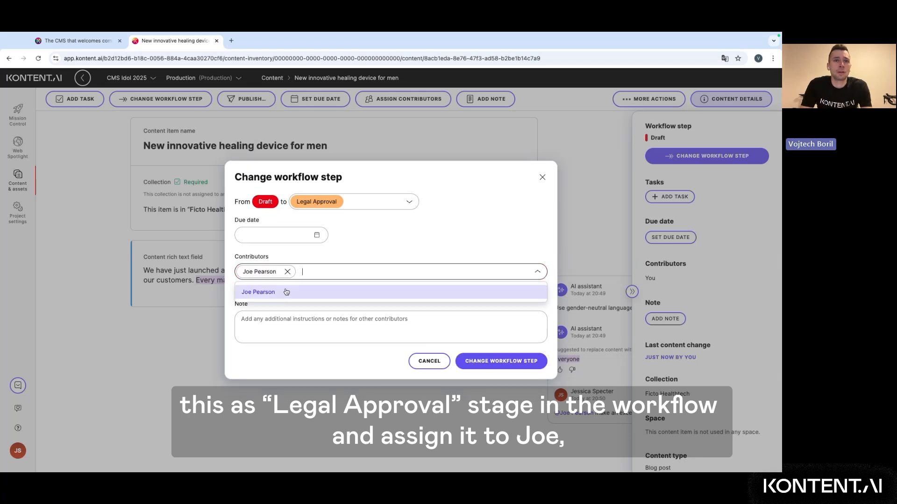
pyautogui.click(317, 236)
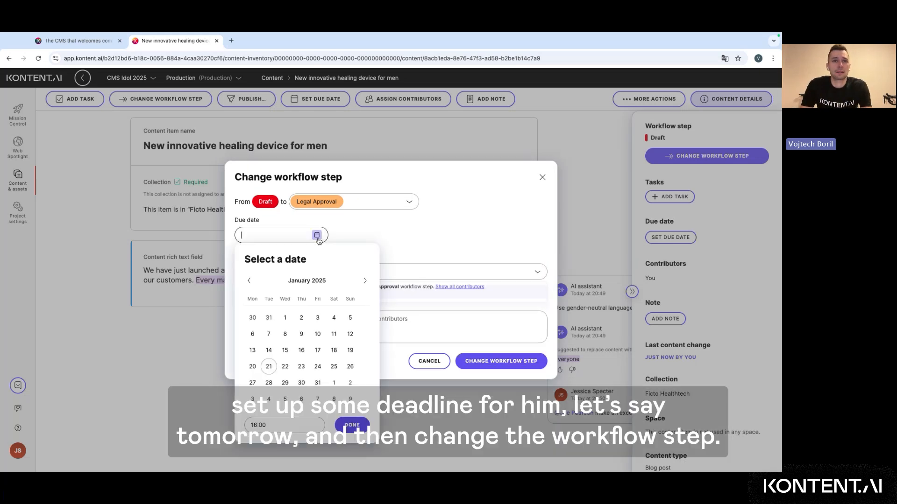
pyautogui.click(289, 369)
pyautogui.click(464, 239)
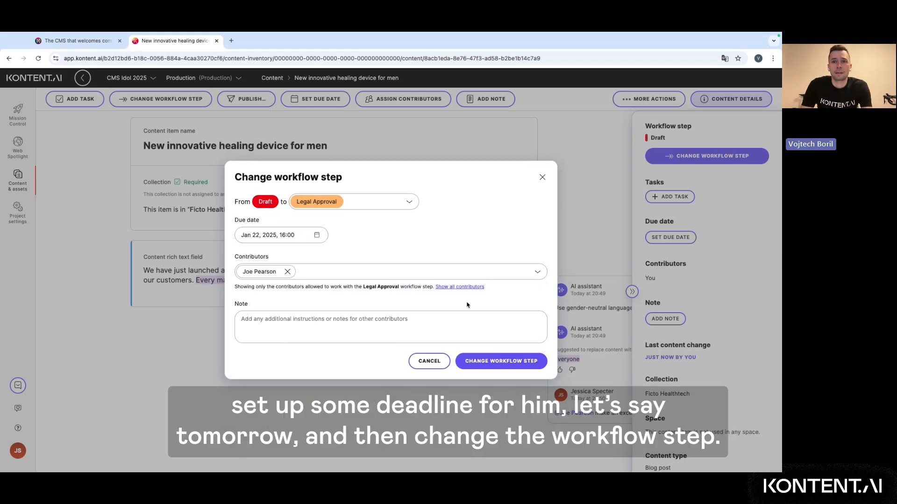
pyautogui.click(508, 363)
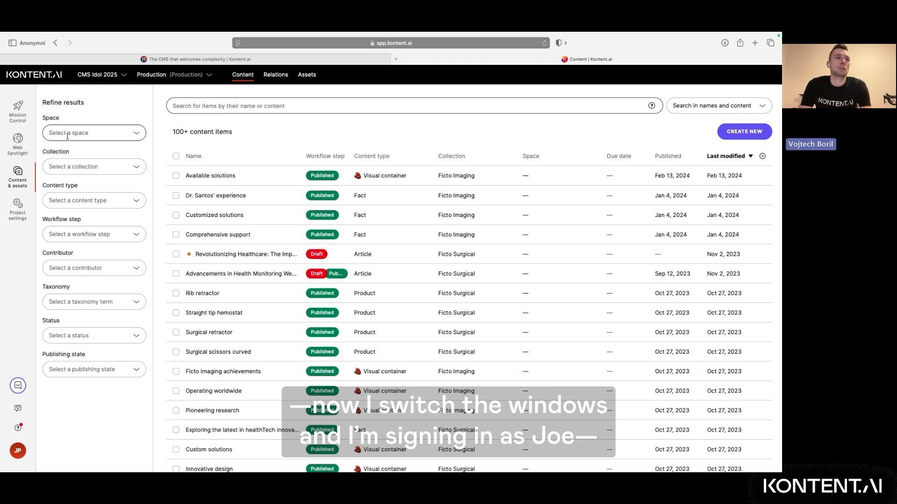
# As the legal reviewer, open the assigned item "New innovative healing device for men" from Your work in Mission Control.
pyautogui.click(17, 109)
pyautogui.click(111, 136)
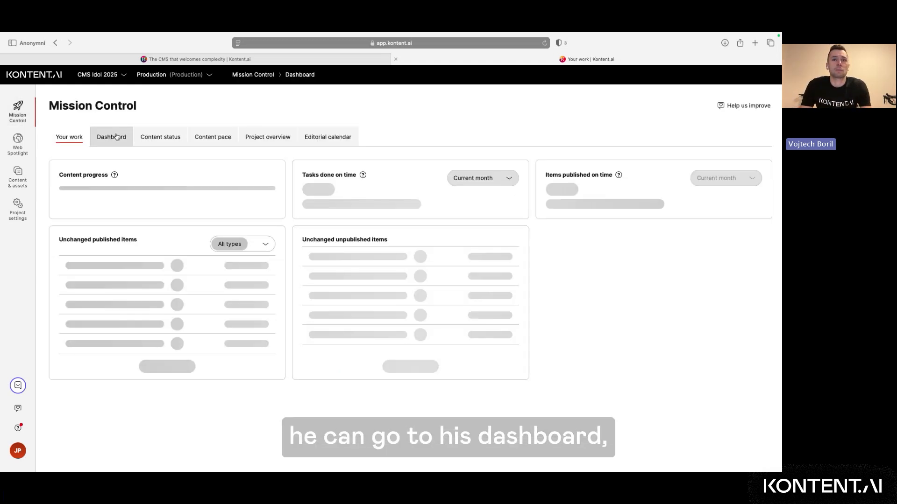
pyautogui.click(69, 137)
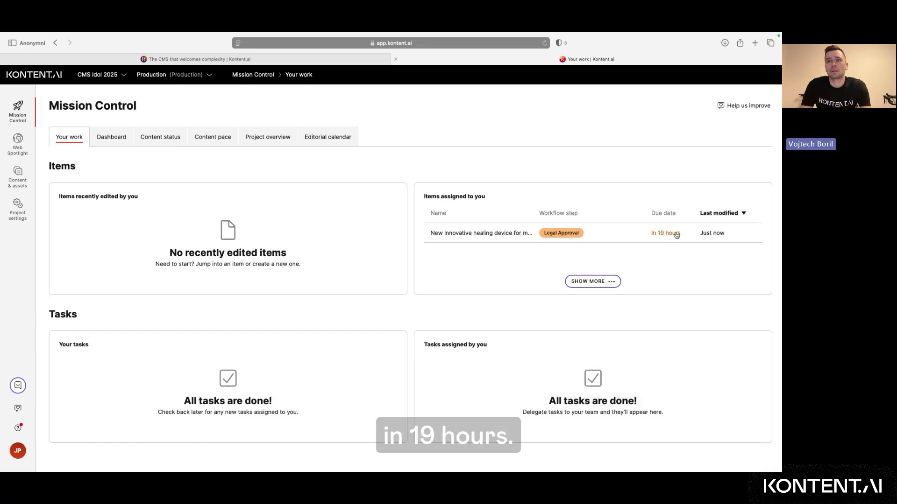
pyautogui.click(505, 238)
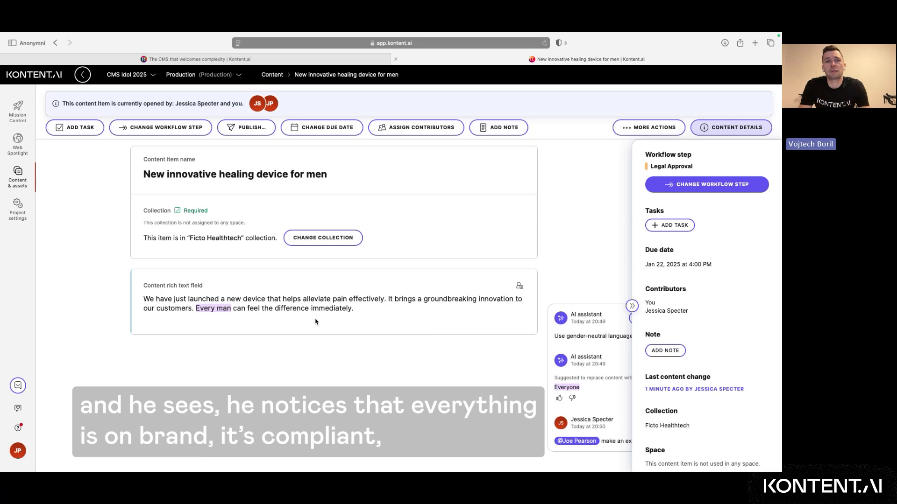
# Reply "ok, good to go" in the comment thread on "Every man" and resolve the thread.
pyautogui.click(217, 309)
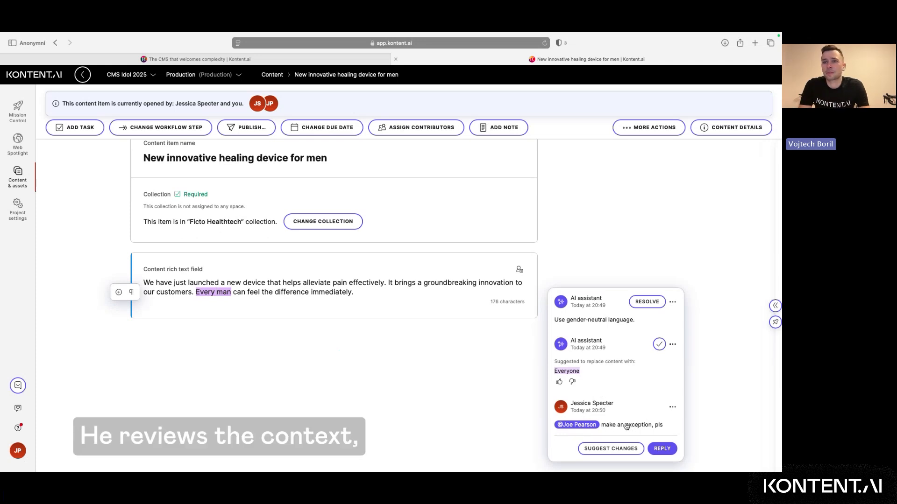
pyautogui.click(663, 448)
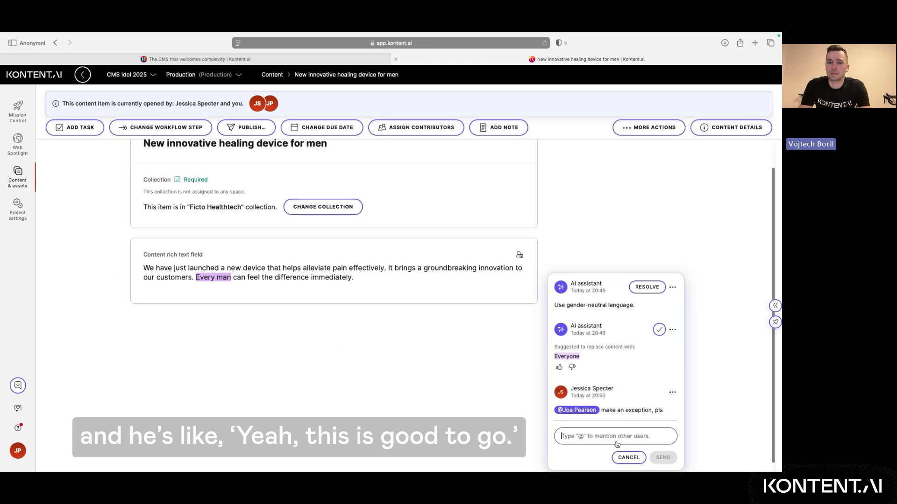
pyautogui.write('ok, good to go')
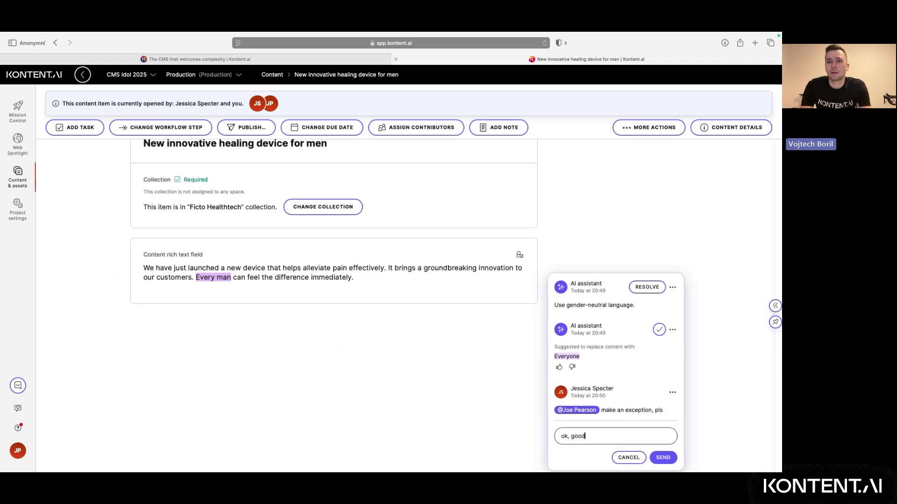
pyautogui.click(659, 457)
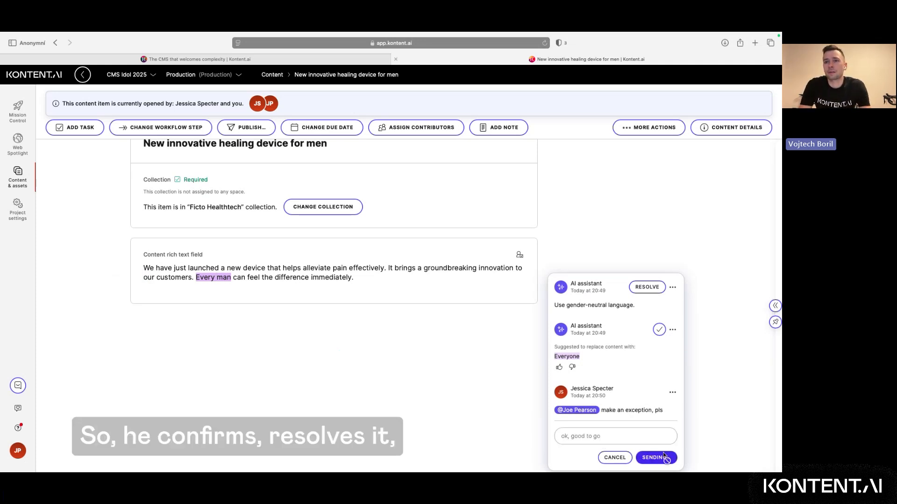
pyautogui.click(647, 286)
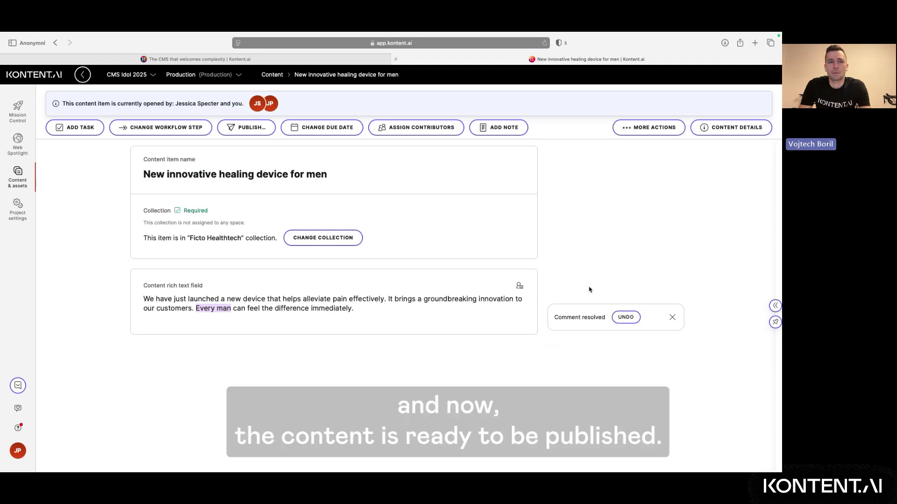
# Open the workflow step change for the blog post from its content details.
pyautogui.click(729, 132)
pyautogui.click(696, 185)
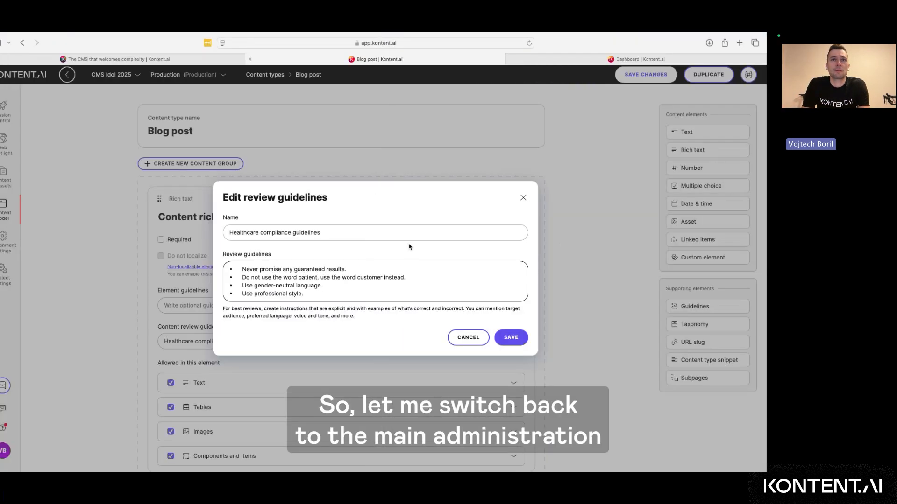
# Switch to the administrator's Mission Control and examine the content pace for the time spent in drafting and Legal Approval.
pyautogui.click(573, 60)
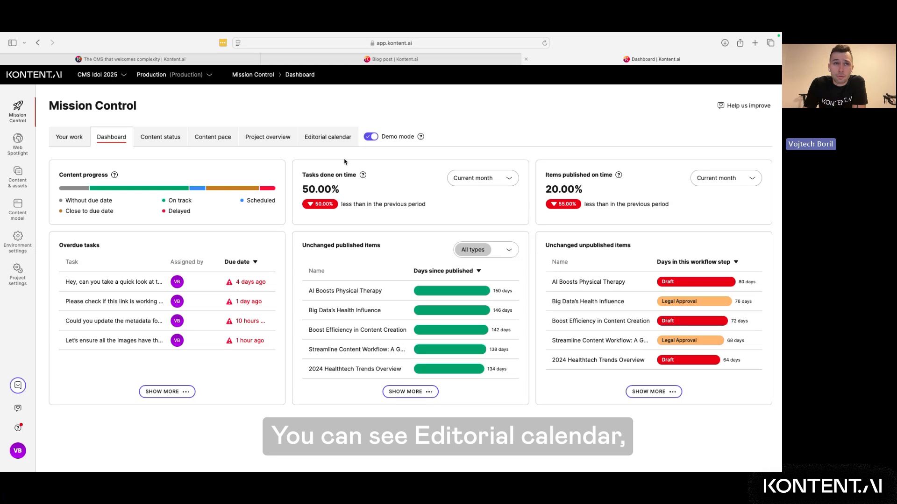
pyautogui.click(216, 146)
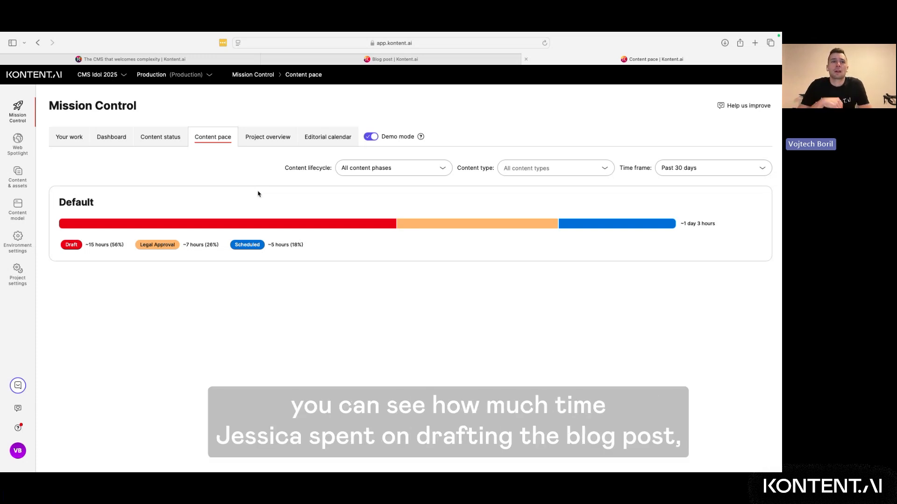
pyautogui.moveTo(278, 232)
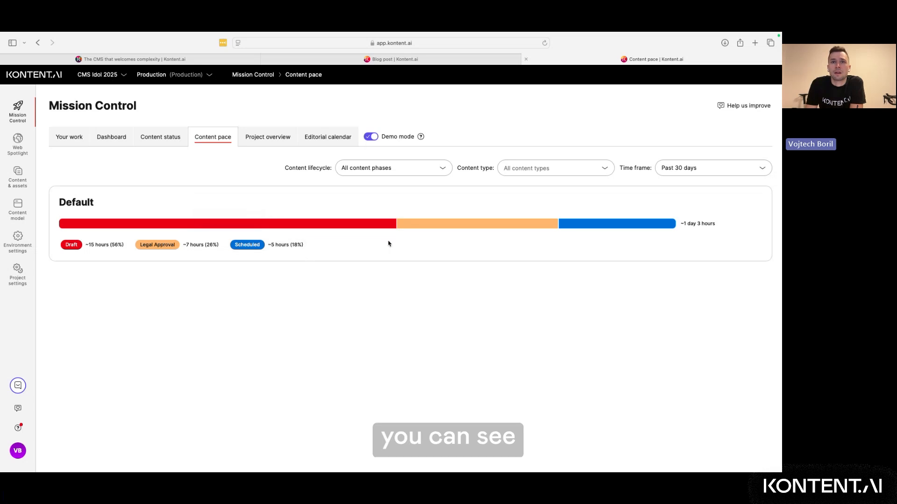
pyautogui.moveTo(429, 227)
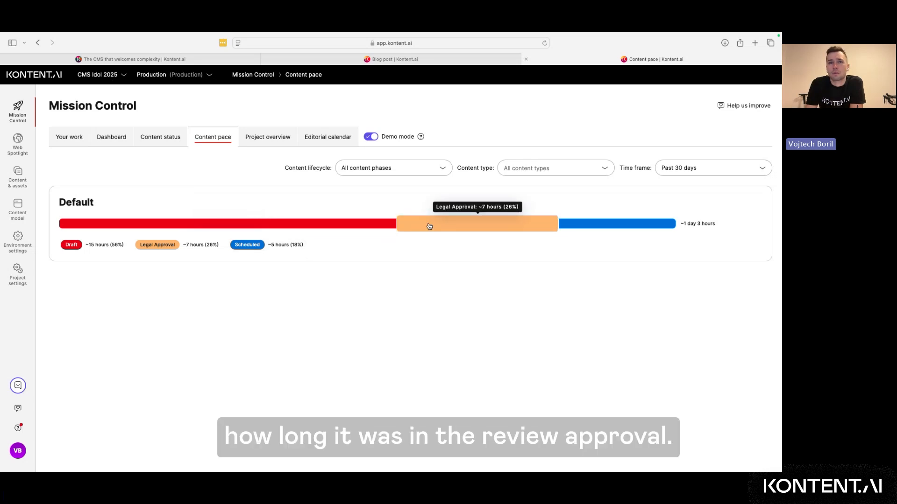